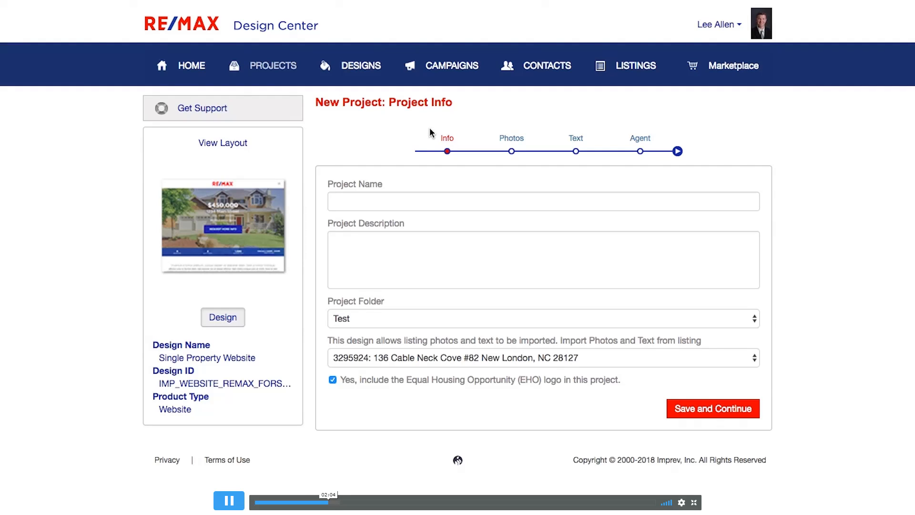
click(413, 207)
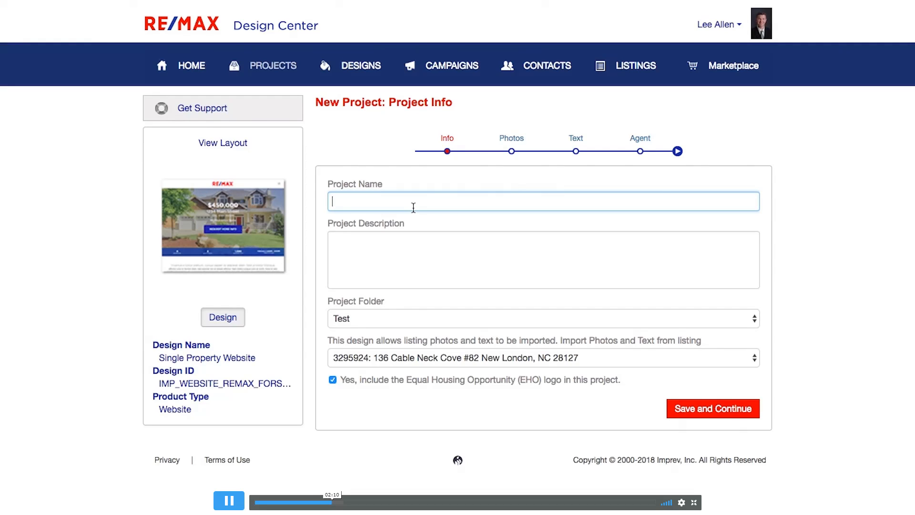
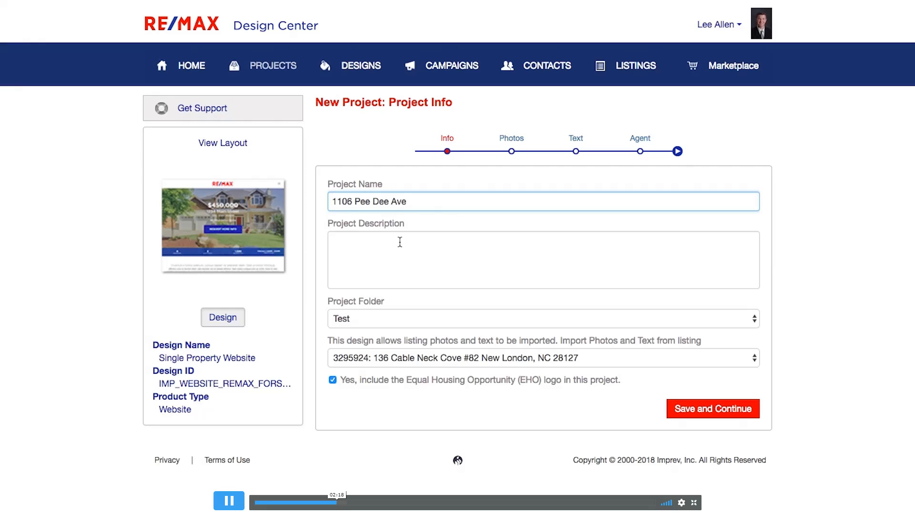
click(407, 319)
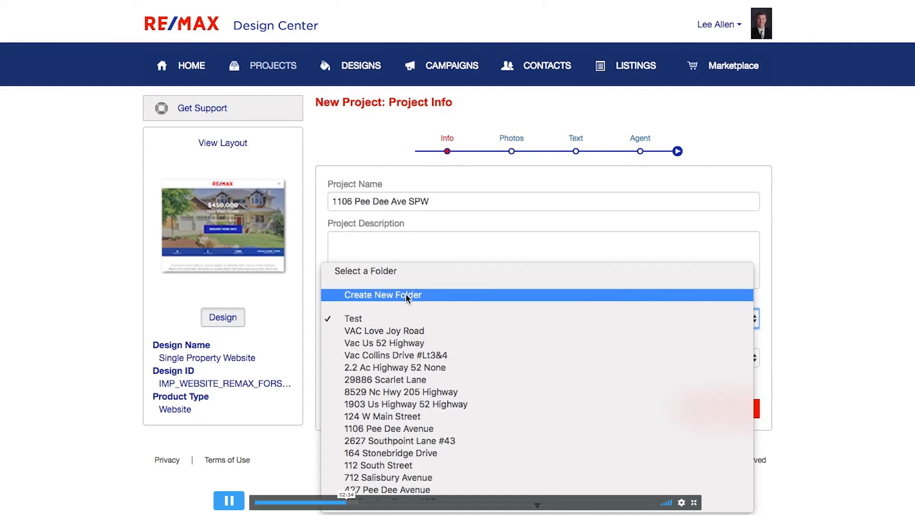
click(393, 431)
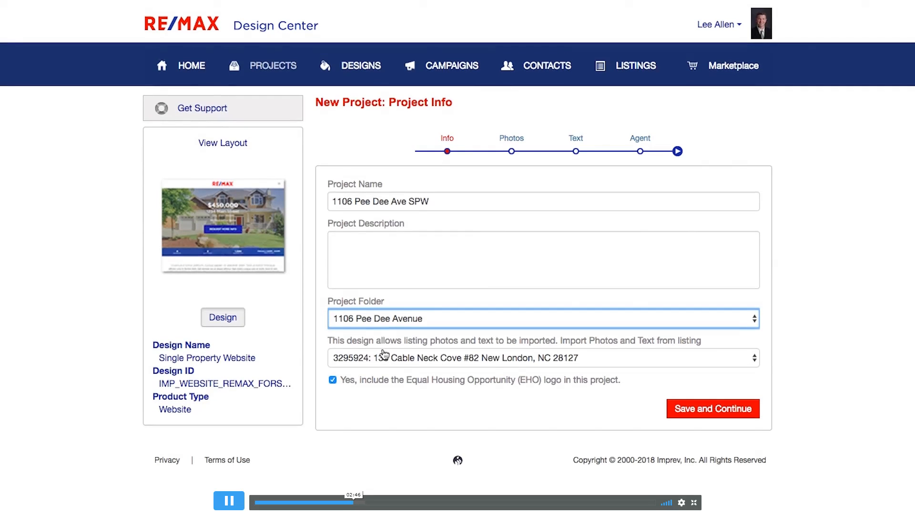
click(423, 358)
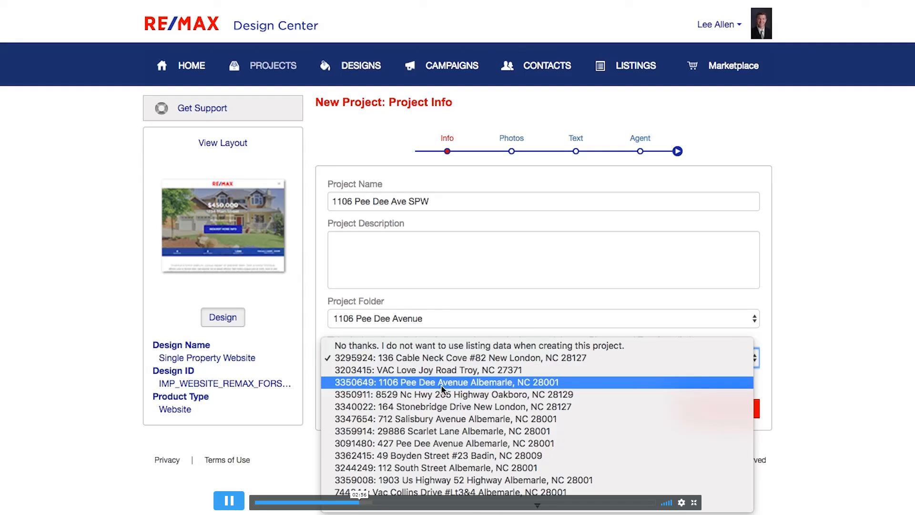
click(395, 382)
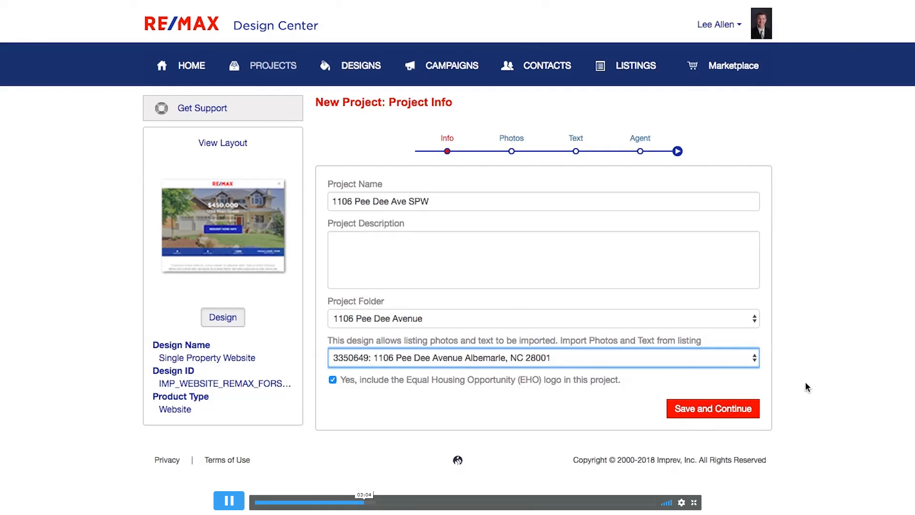
Save the project details and confirm creation in the 'Before creating your project...' notice.
click(697, 411)
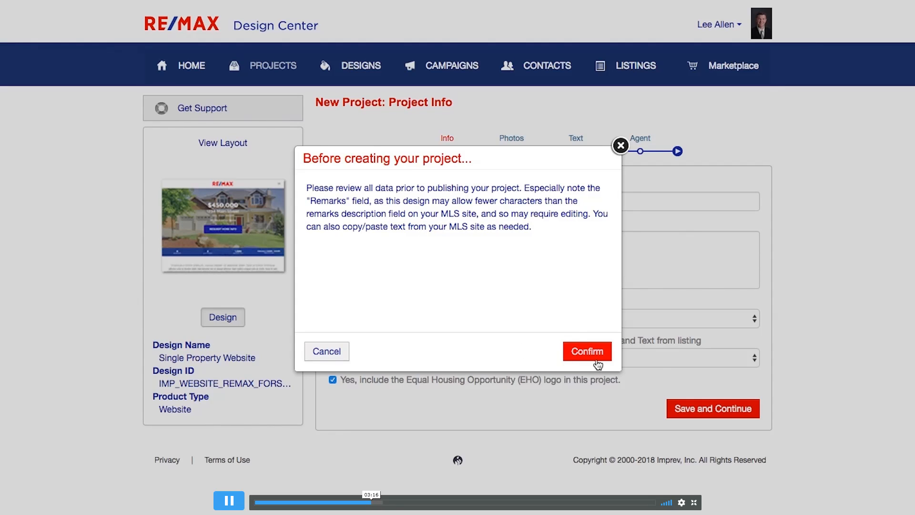
click(574, 353)
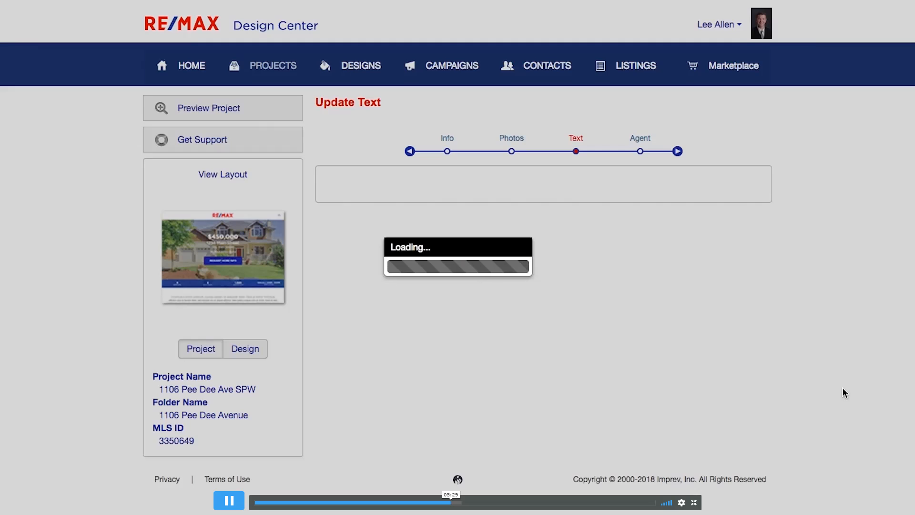
scroll(842, 389, down, 4)
scroll(842, 389, up, 2)
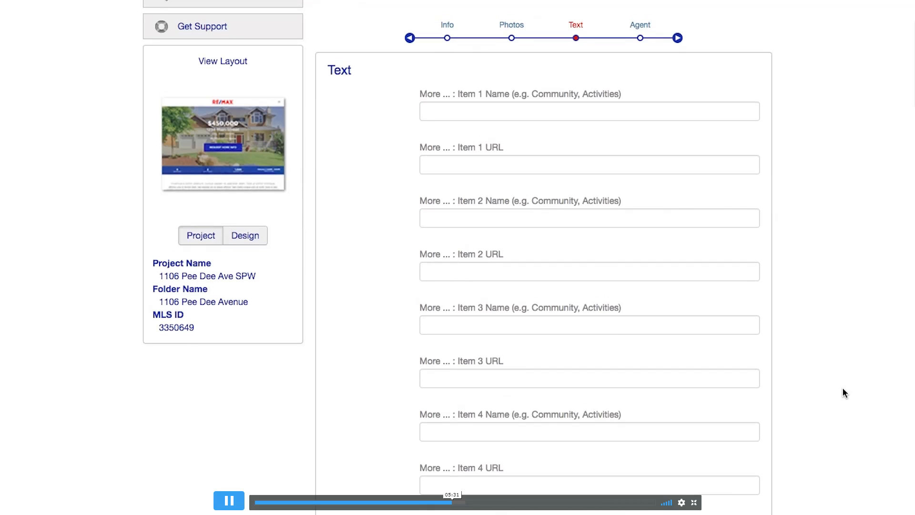
scroll(654, 190, down, 3)
scroll(654, 190, down, 5)
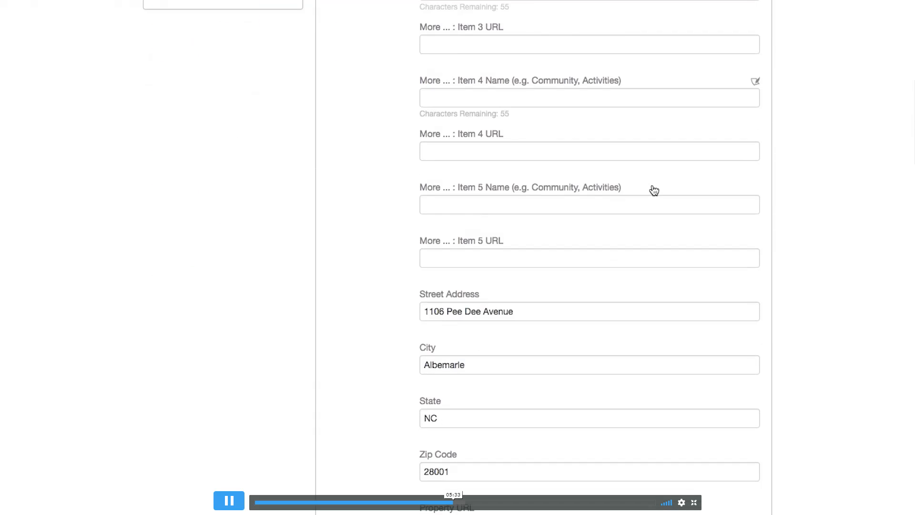
scroll(653, 185, up, 8)
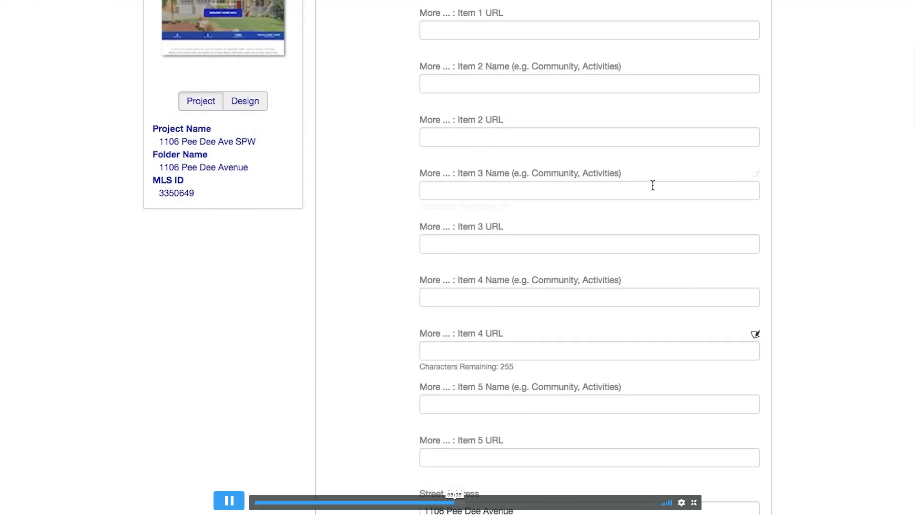
click(620, 126)
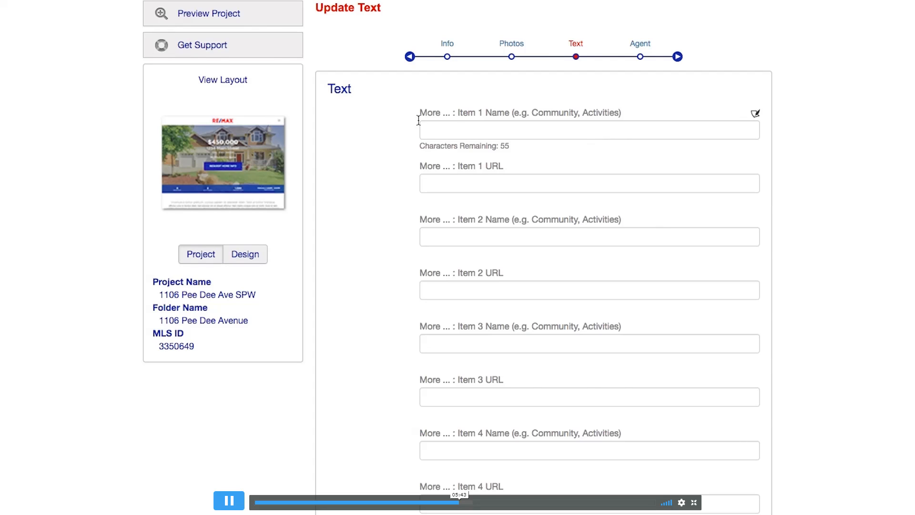
scroll(419, 120, down, 2)
scroll(419, 120, up, 2)
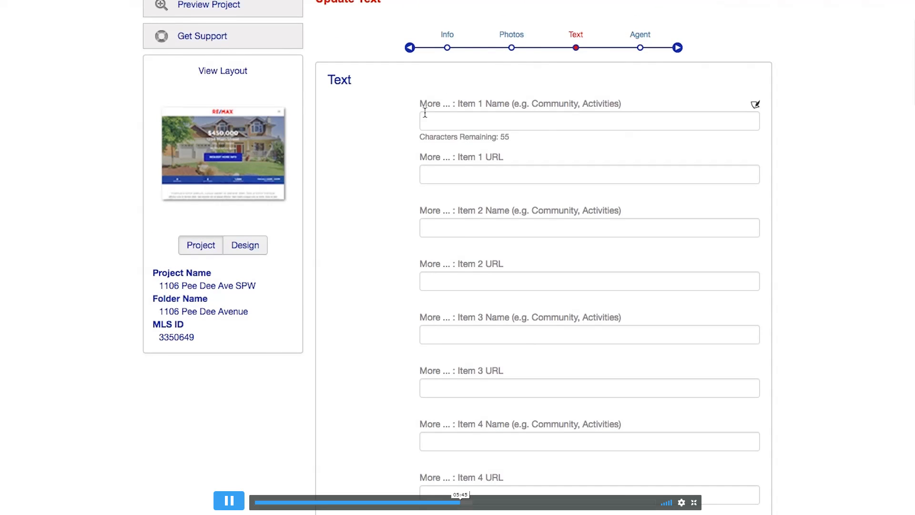
scroll(407, 160, down, 2)
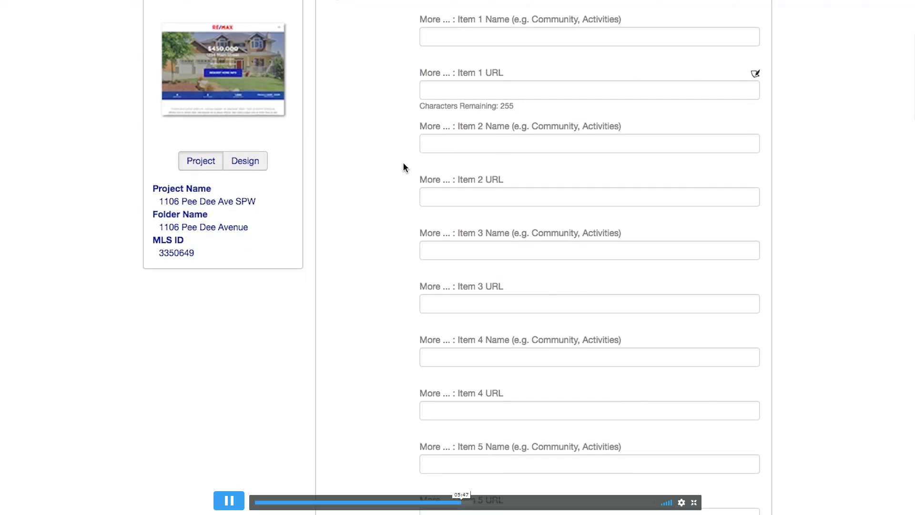
click(502, 91)
click(444, 127)
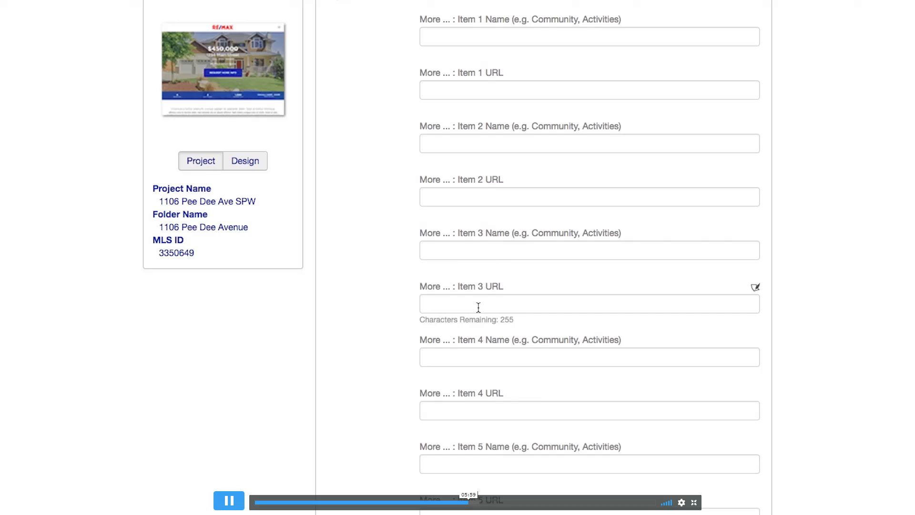
scroll(396, 305, down, 3)
scroll(392, 307, down, 5)
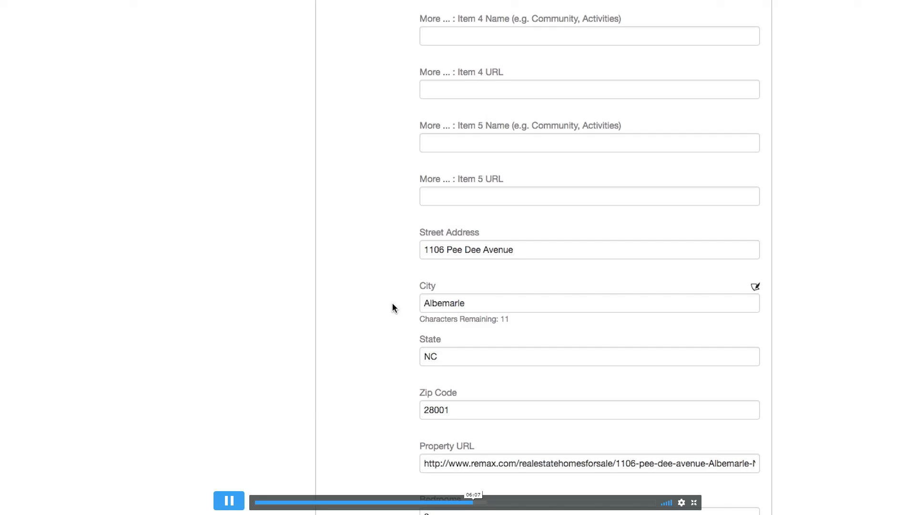
scroll(391, 305, down, 4)
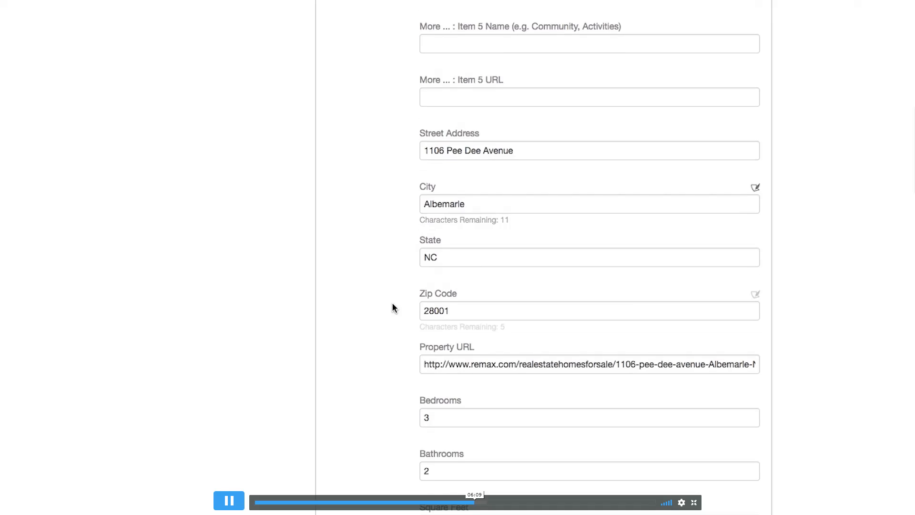
scroll(392, 305, up, 2)
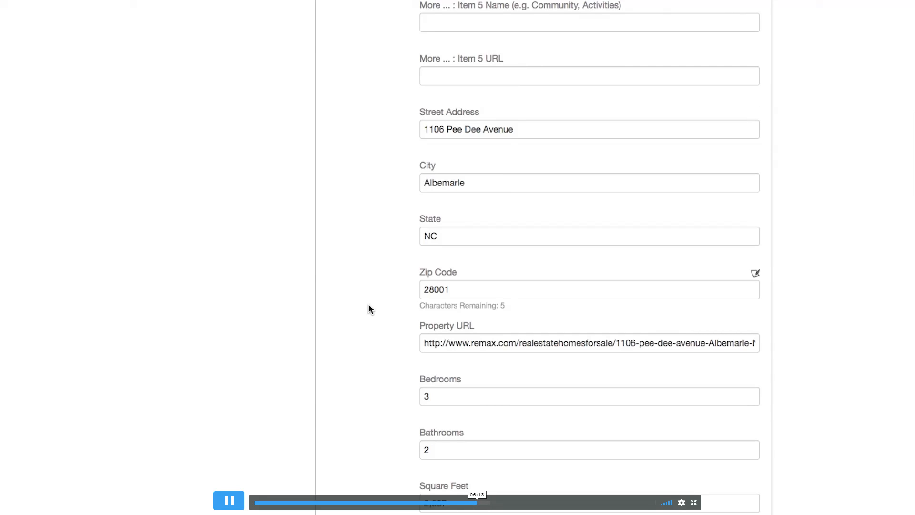
scroll(368, 305, down, 2)
scroll(368, 304, down, 6)
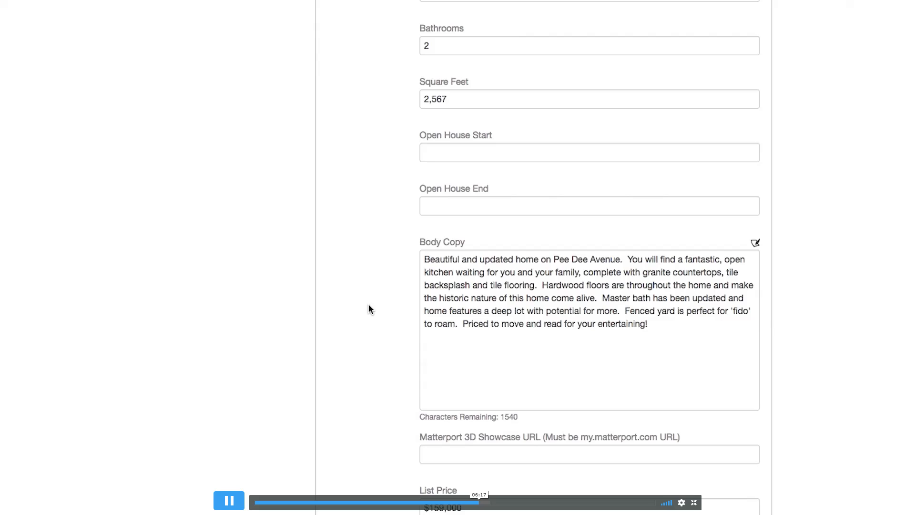
scroll(368, 304, down, 2)
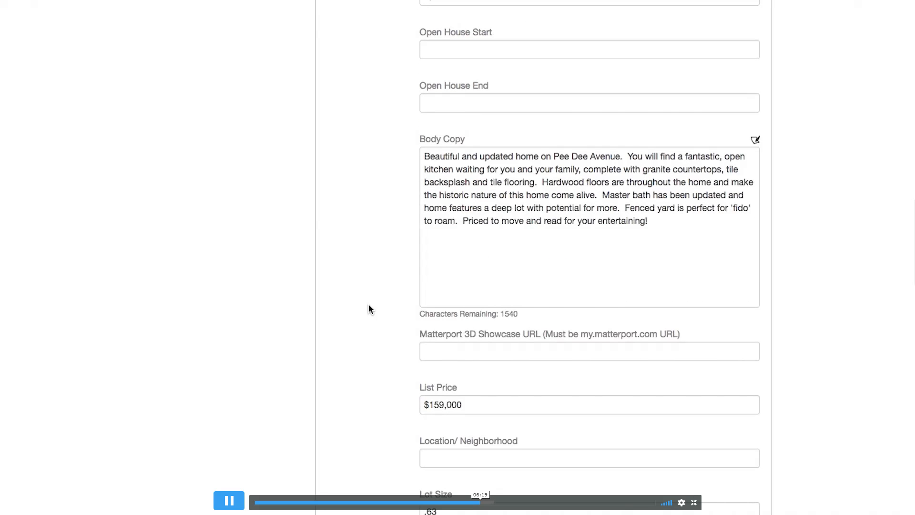
scroll(368, 303, down, 4)
scroll(368, 303, down, 10)
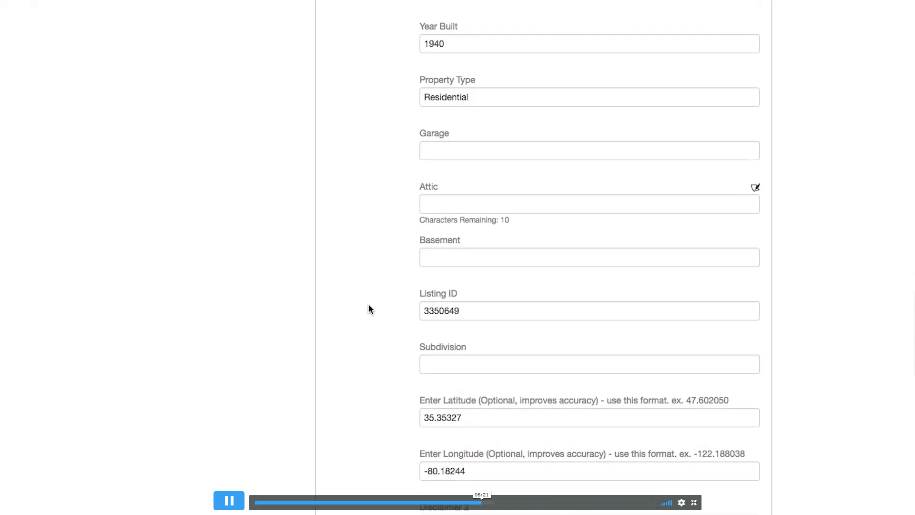
scroll(368, 304, up, 6)
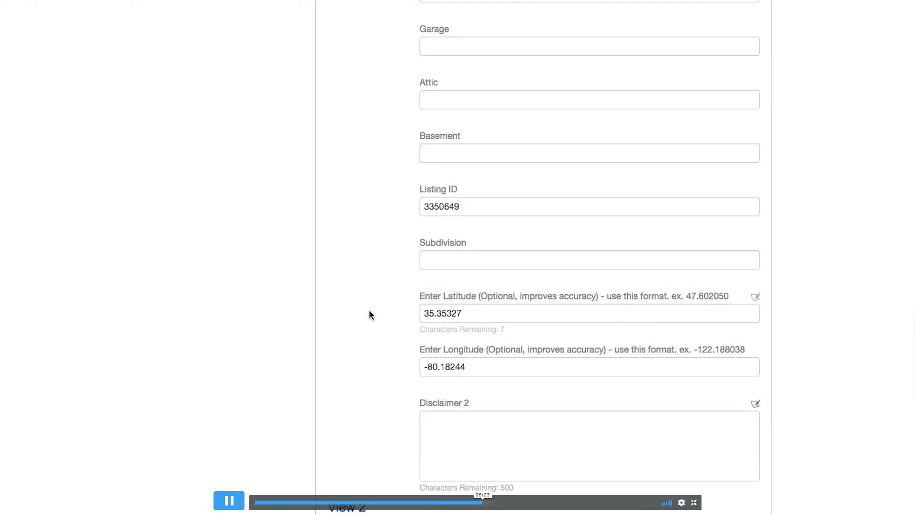
scroll(370, 310, up, 7)
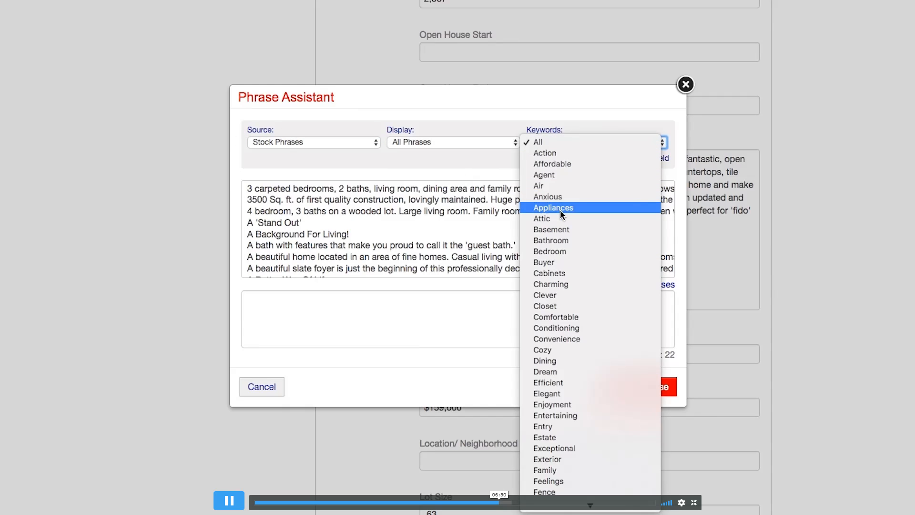
Preview an Appliances phrase in Phrase Assistant, then close it without inserting anything.
click(560, 209)
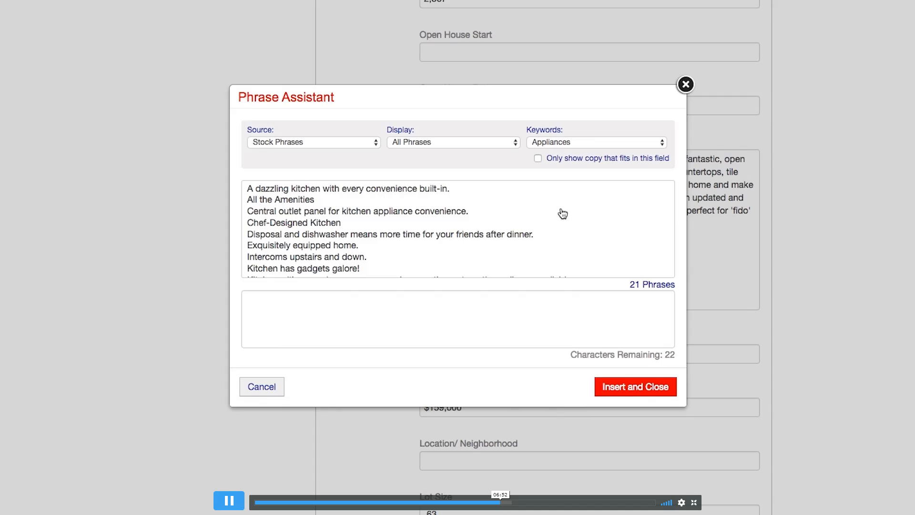
scroll(503, 216, down, 1)
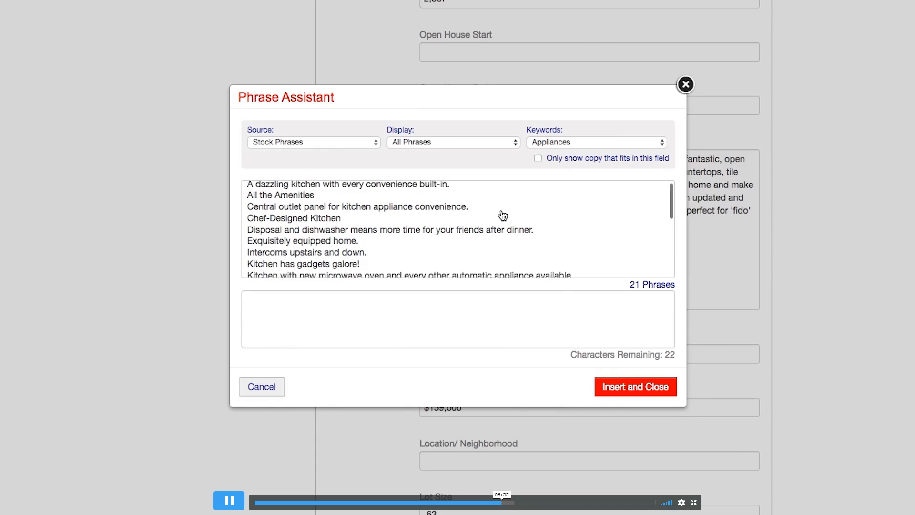
scroll(503, 215, down, 3)
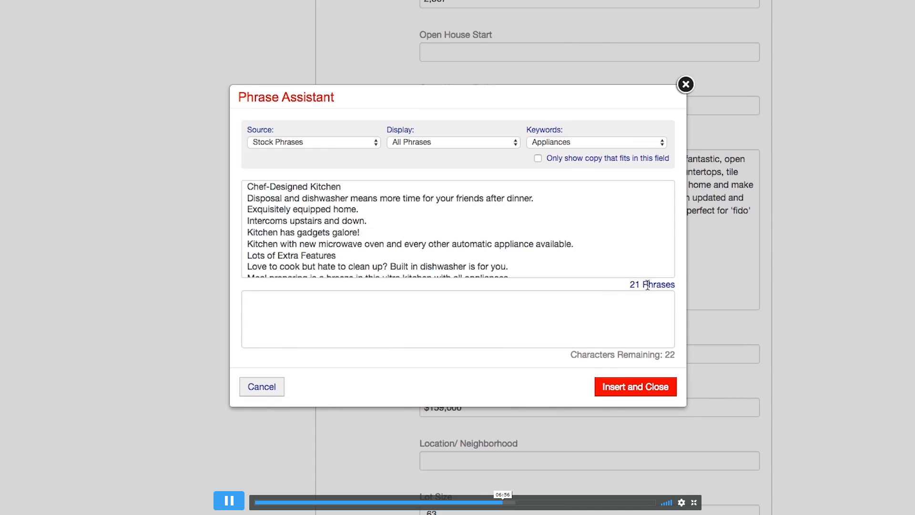
click(511, 244)
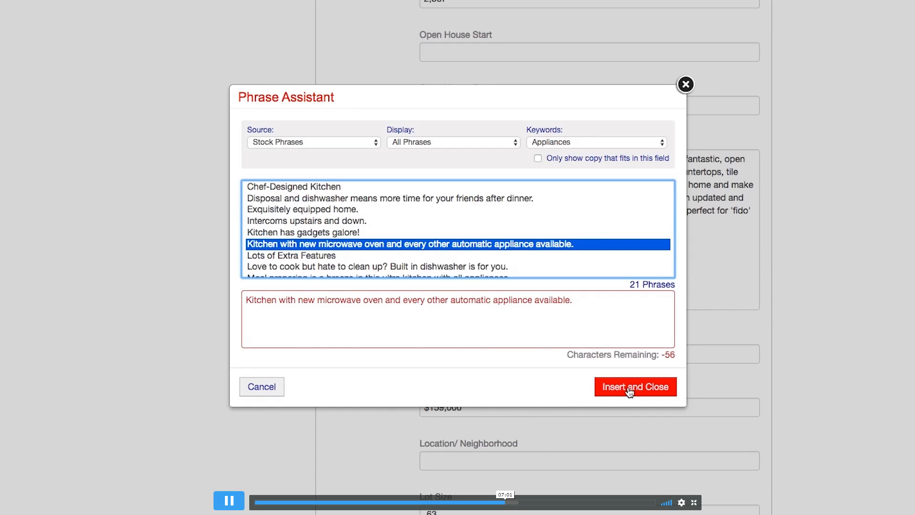
click(685, 84)
scroll(723, 226, down, 10)
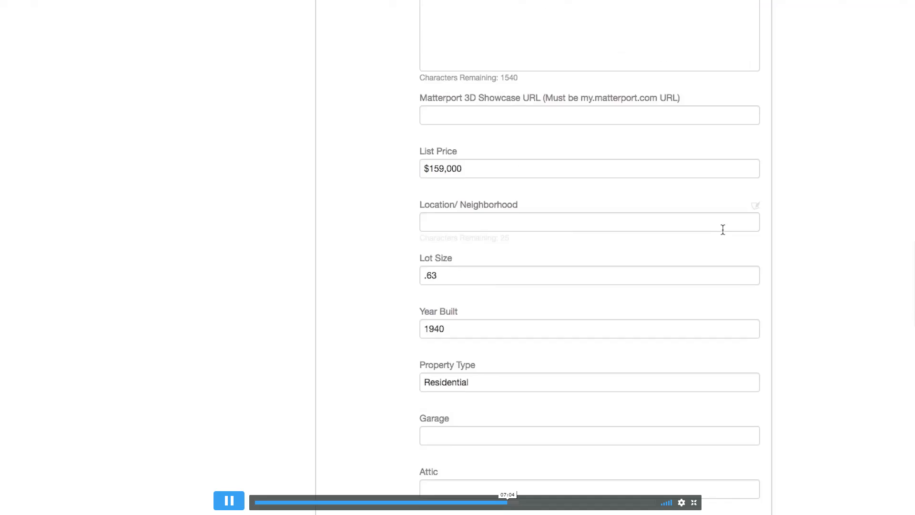
scroll(723, 229, down, 8)
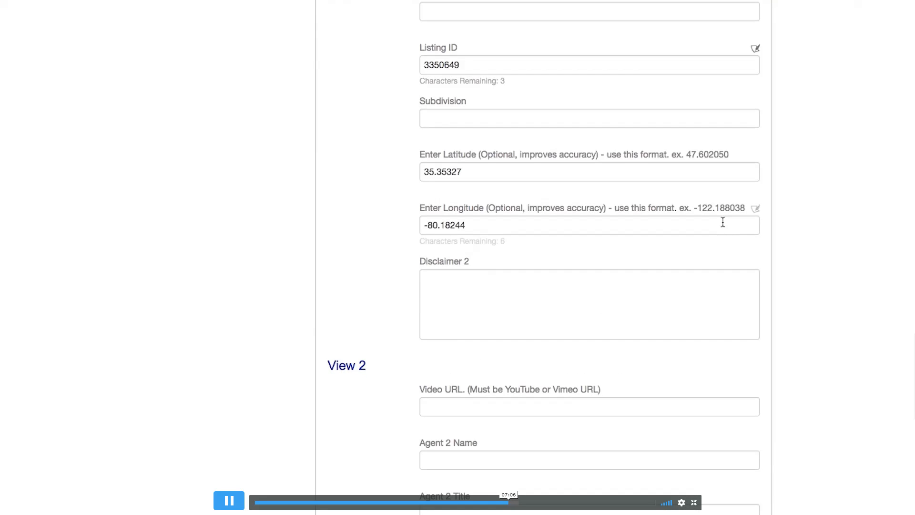
scroll(723, 222, down, 10)
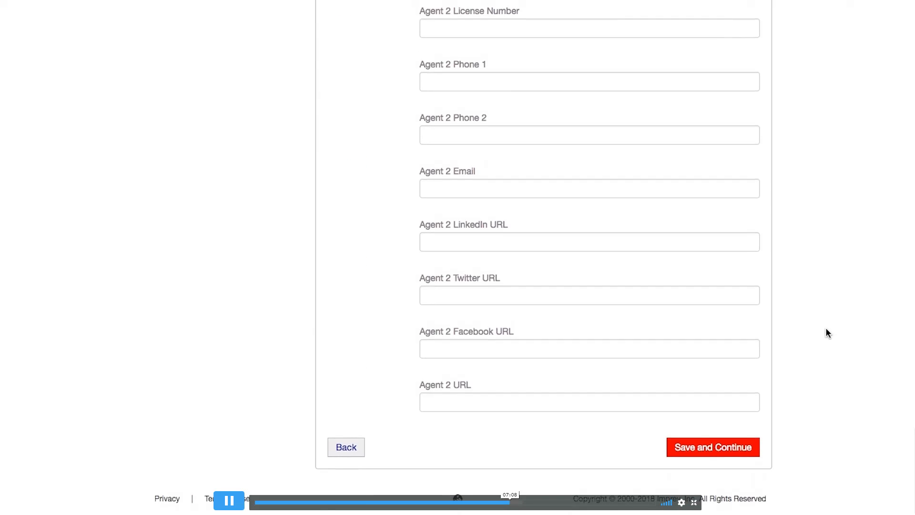
Save the property text, then review the prefilled agent info, checking Phone 1 and Phone 2.
click(712, 449)
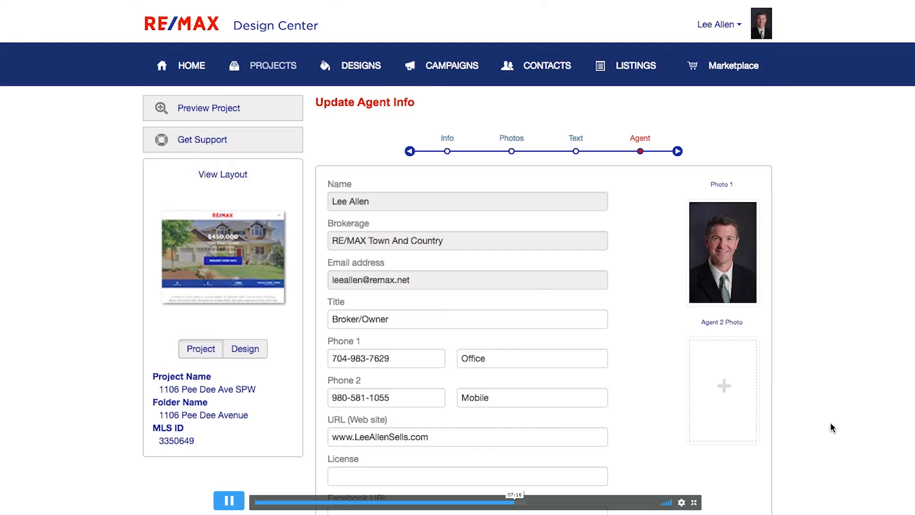
scroll(830, 423, down, 2)
scroll(799, 155, up, 1)
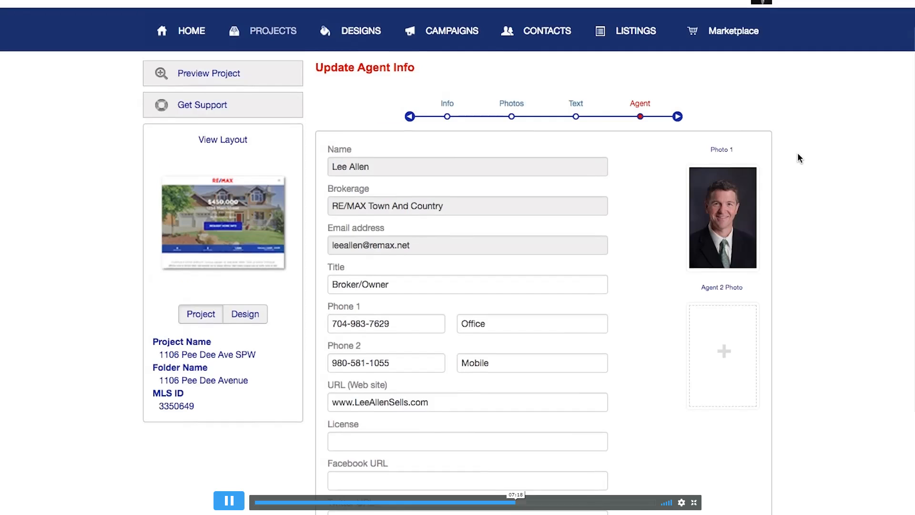
scroll(795, 106, up, 1)
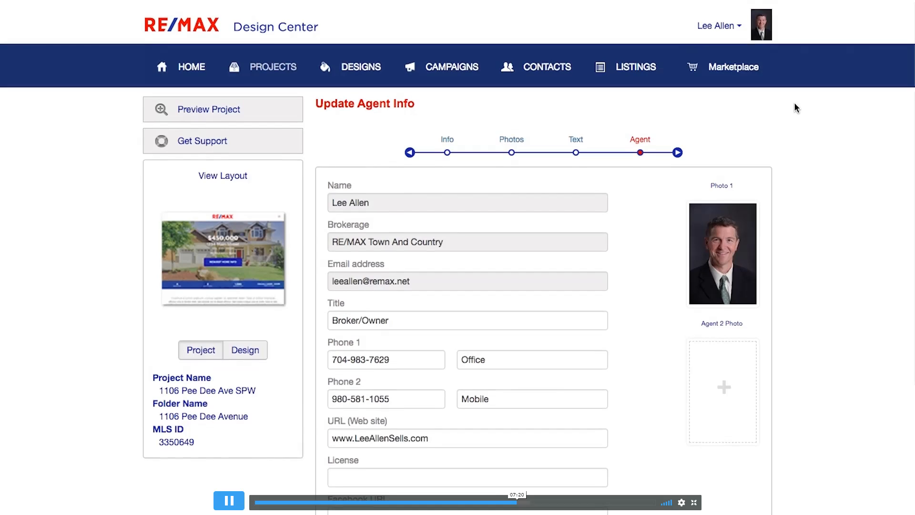
scroll(795, 108, down, 1)
scroll(794, 107, down, 3)
scroll(794, 108, up, 4)
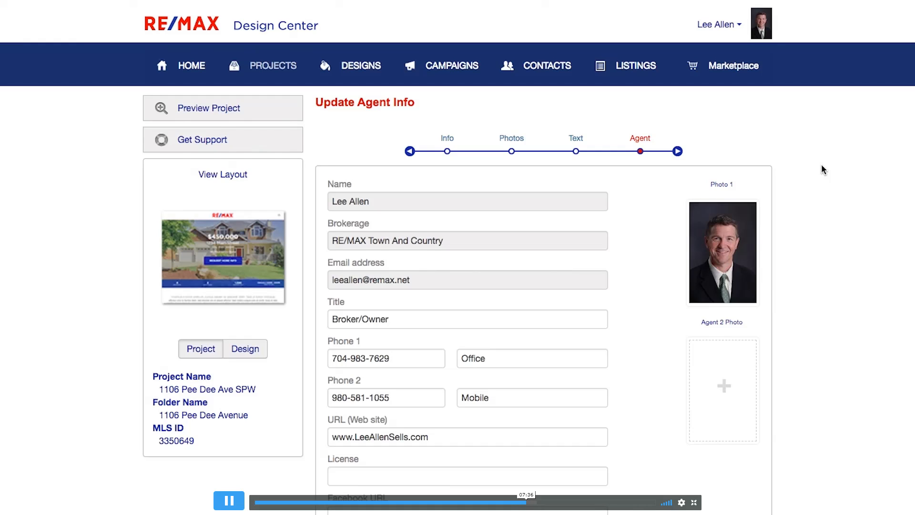
scroll(821, 165, down, 2)
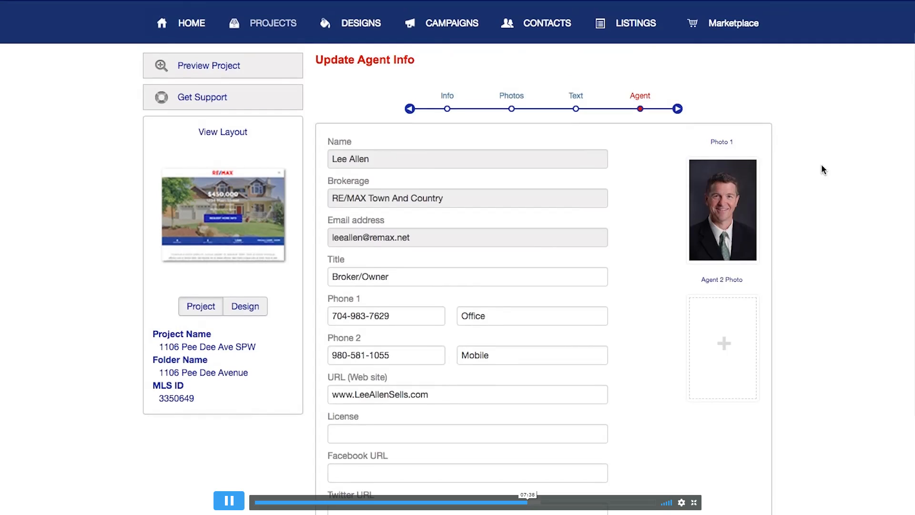
scroll(821, 164, up, 2)
scroll(822, 164, down, 3)
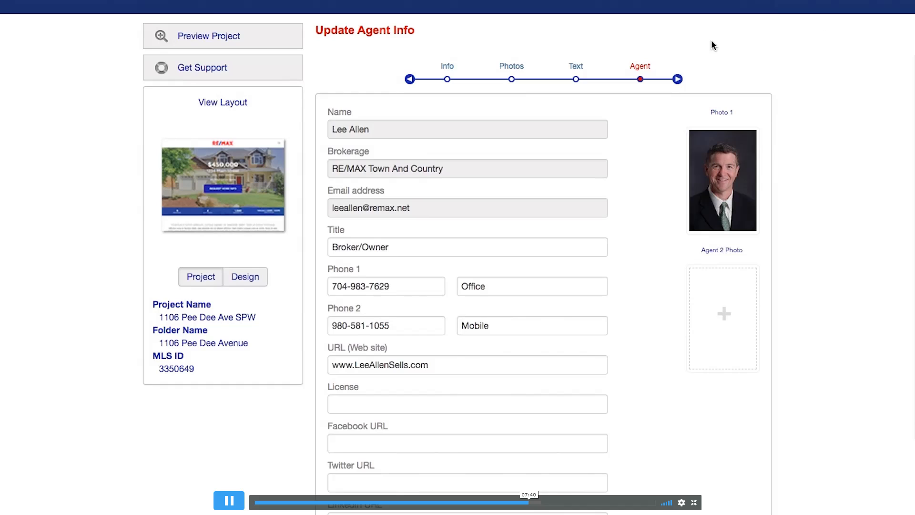
scroll(821, 329, down, 5)
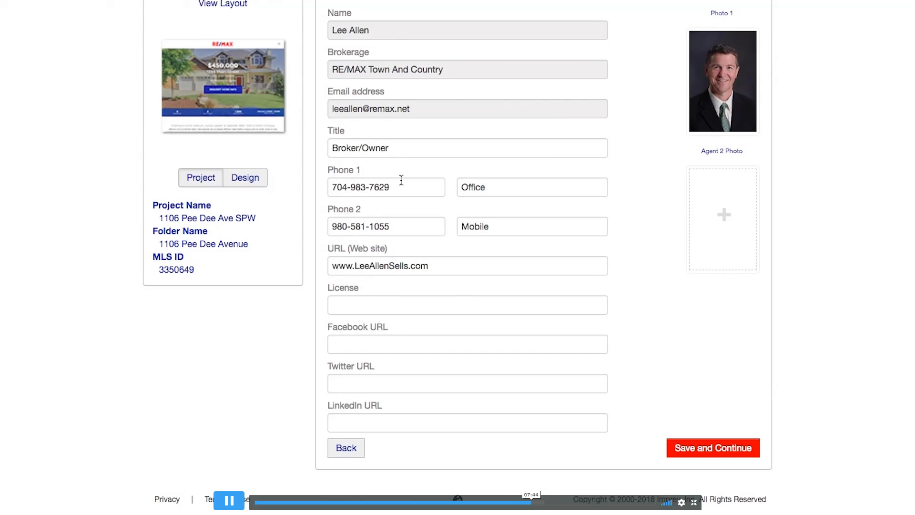
click(391, 187)
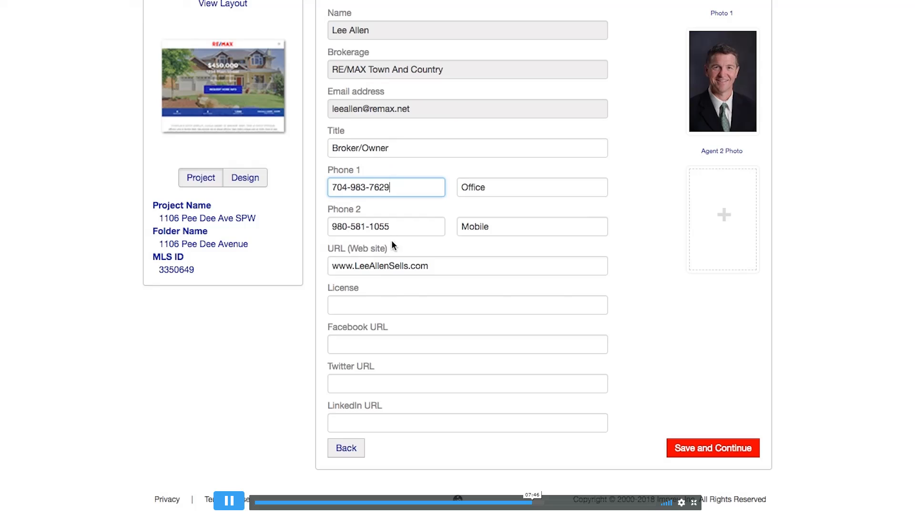
click(396, 225)
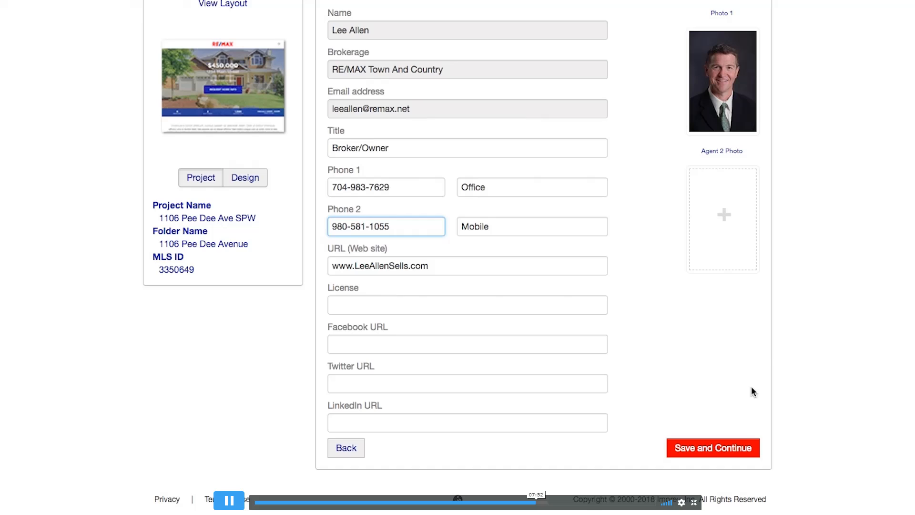
click(711, 449)
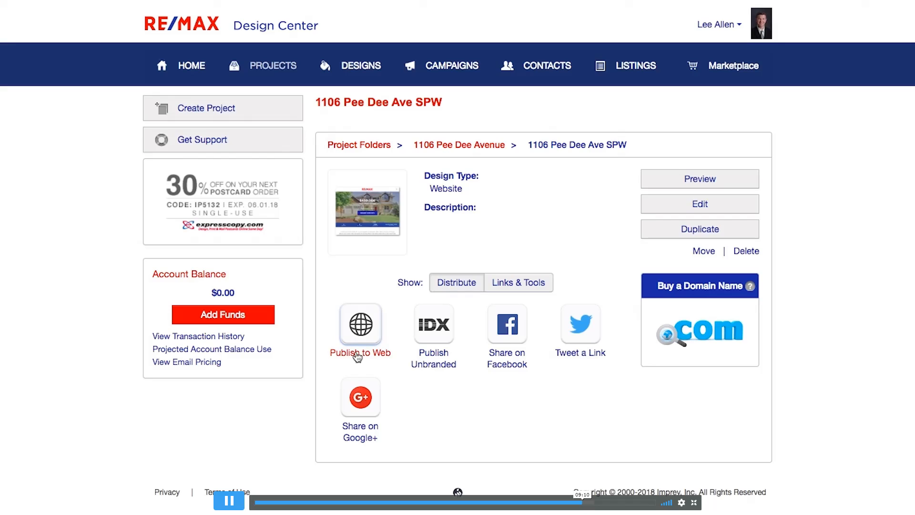
click(359, 335)
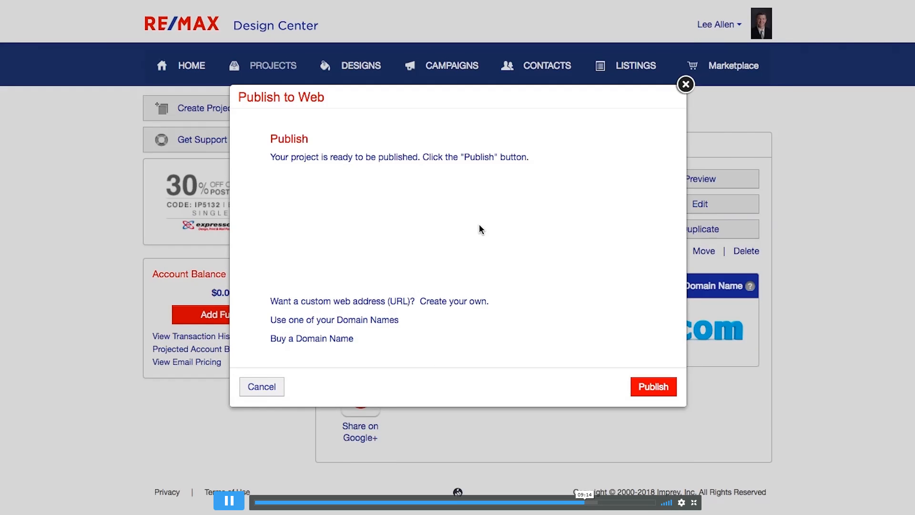
click(658, 390)
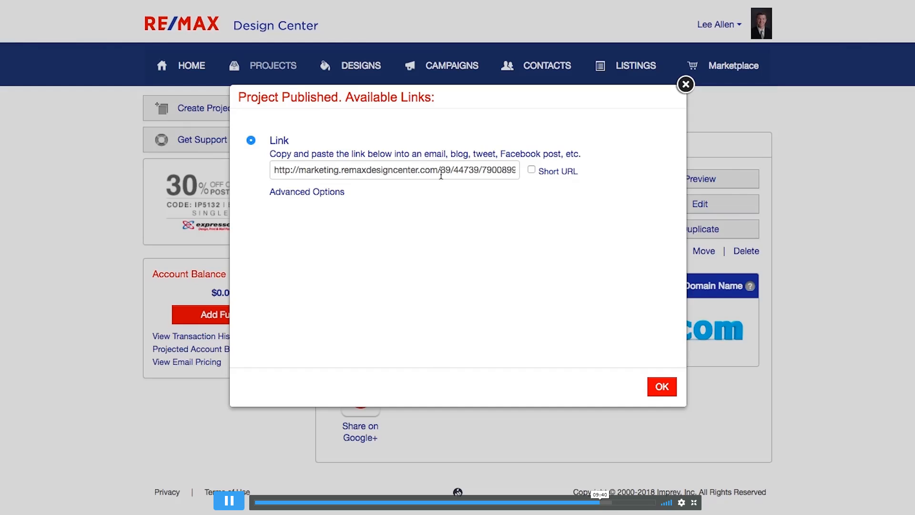
click(531, 171)
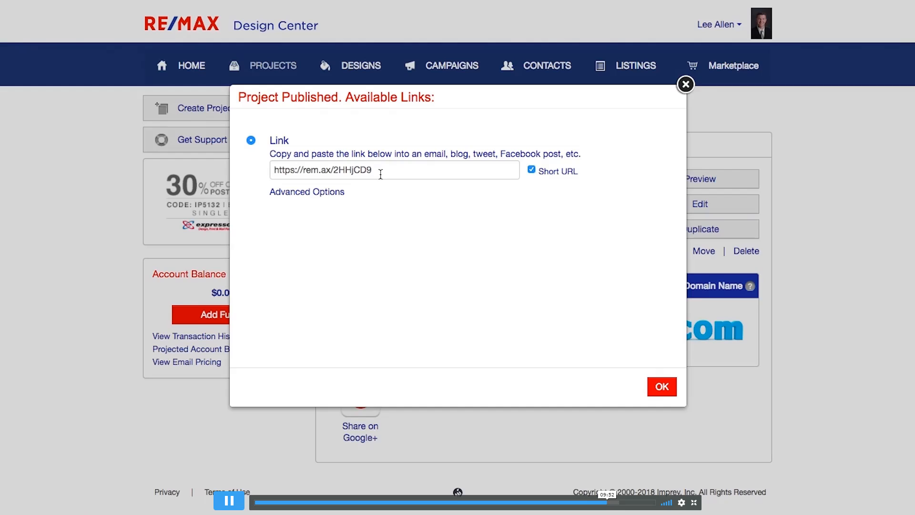
drag(380, 175, 270, 164)
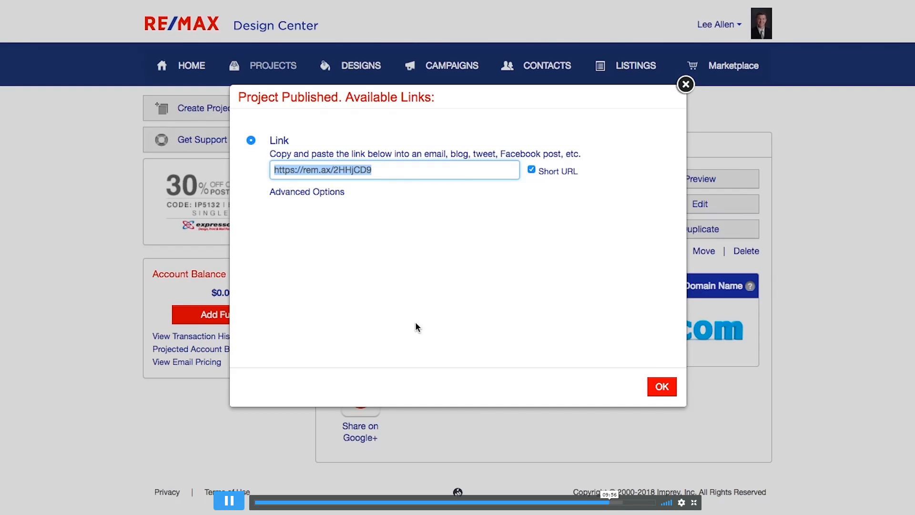
click(665, 390)
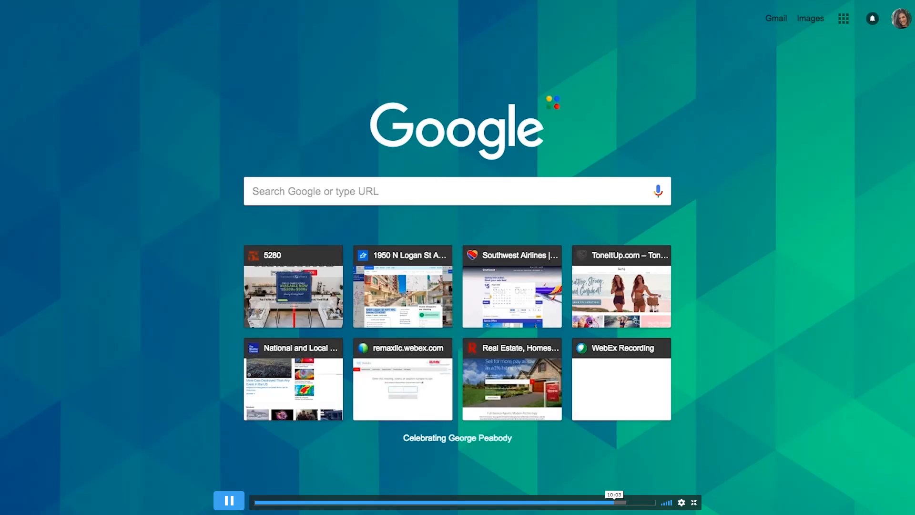
Load the short link in Chrome and scroll through the live $159,000 listing's photos.
key(Return)
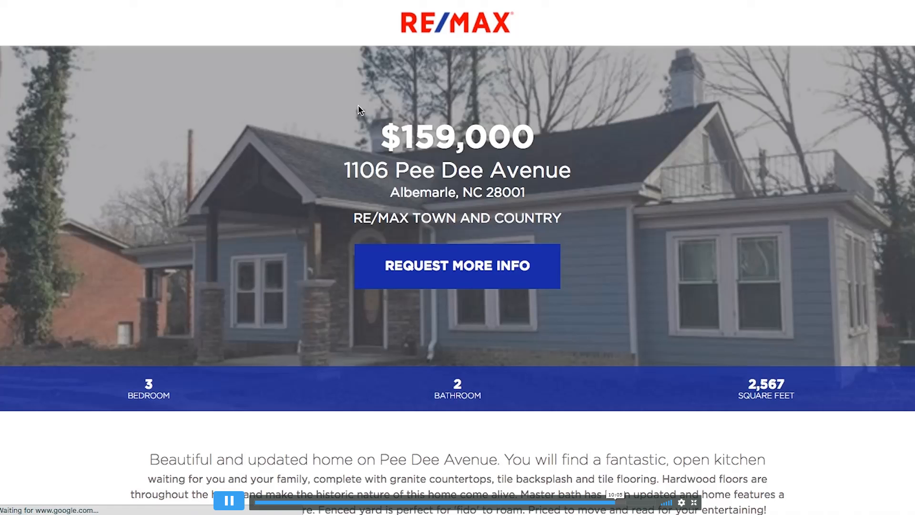
scroll(358, 109, down, 5)
scroll(363, 139, down, 10)
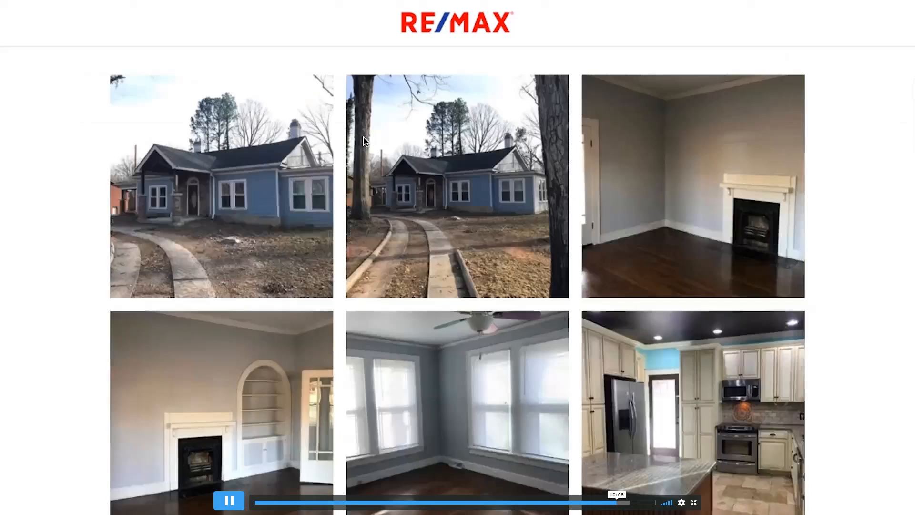
scroll(33, 282, down, 6)
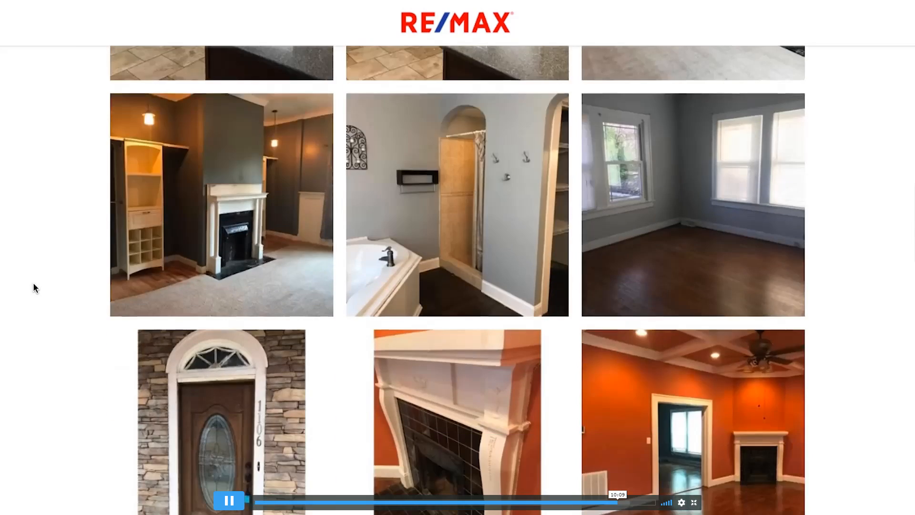